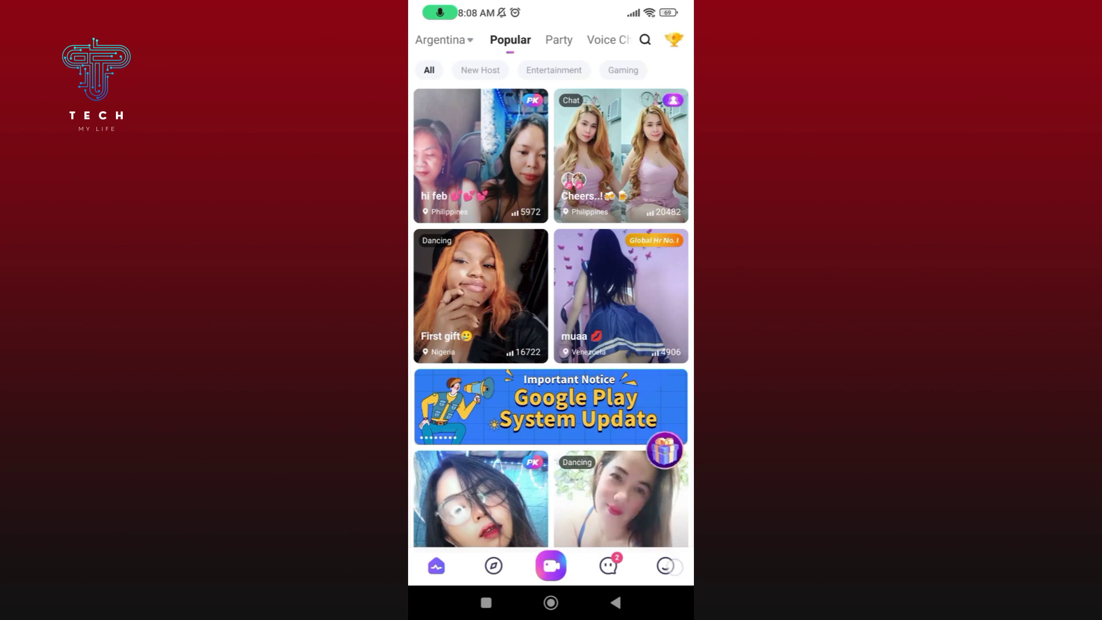
Go from the profile tab through Settings to the Privacy Settings page
click(666, 566)
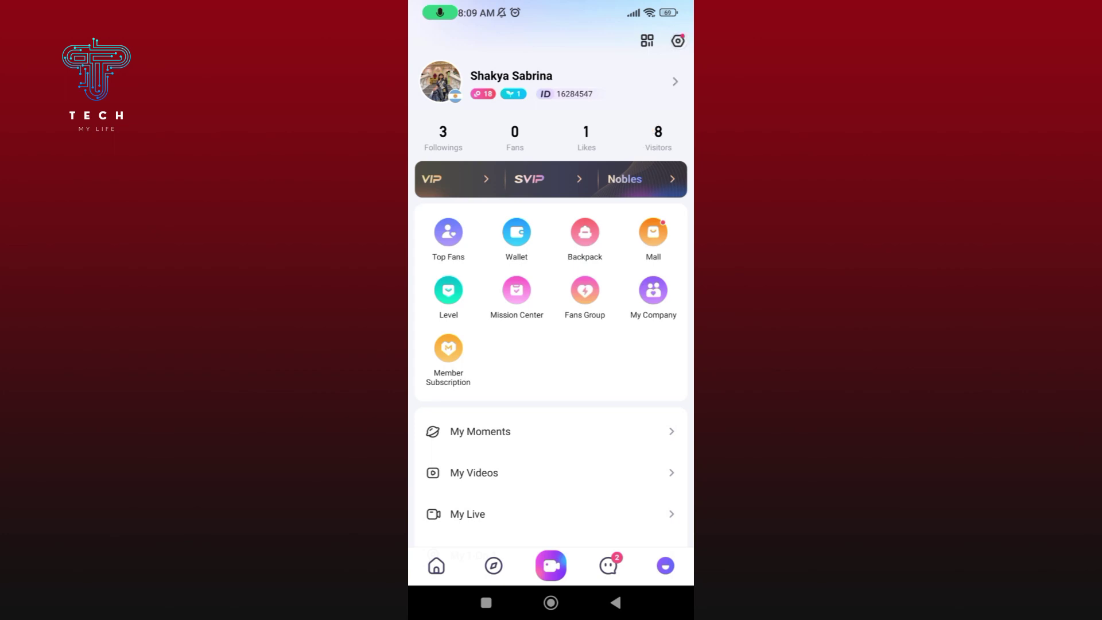
click(678, 40)
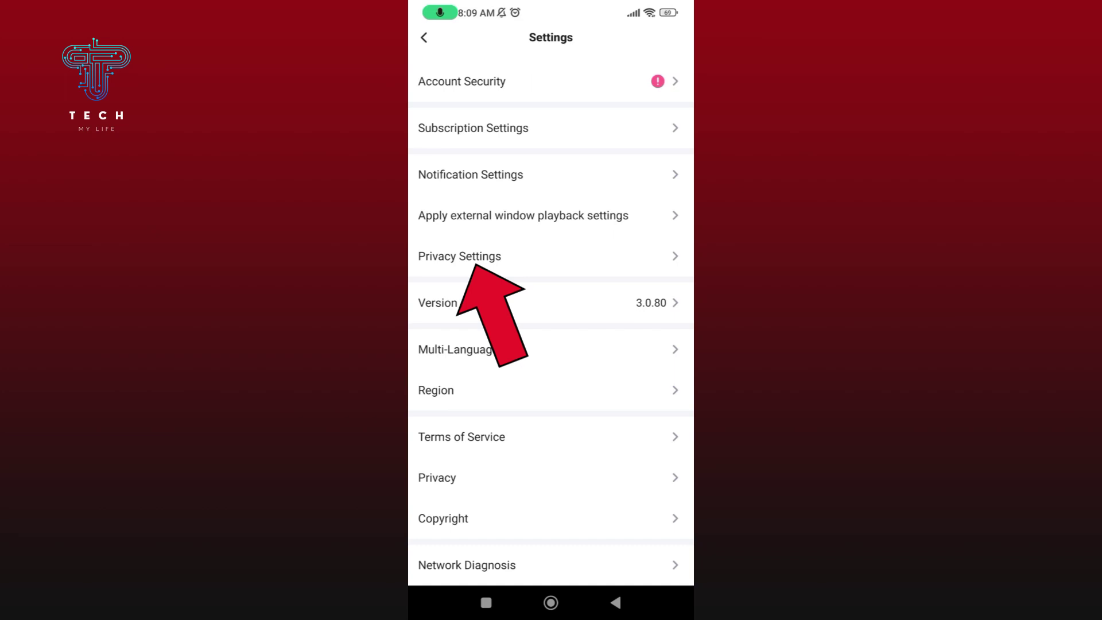
click(639, 260)
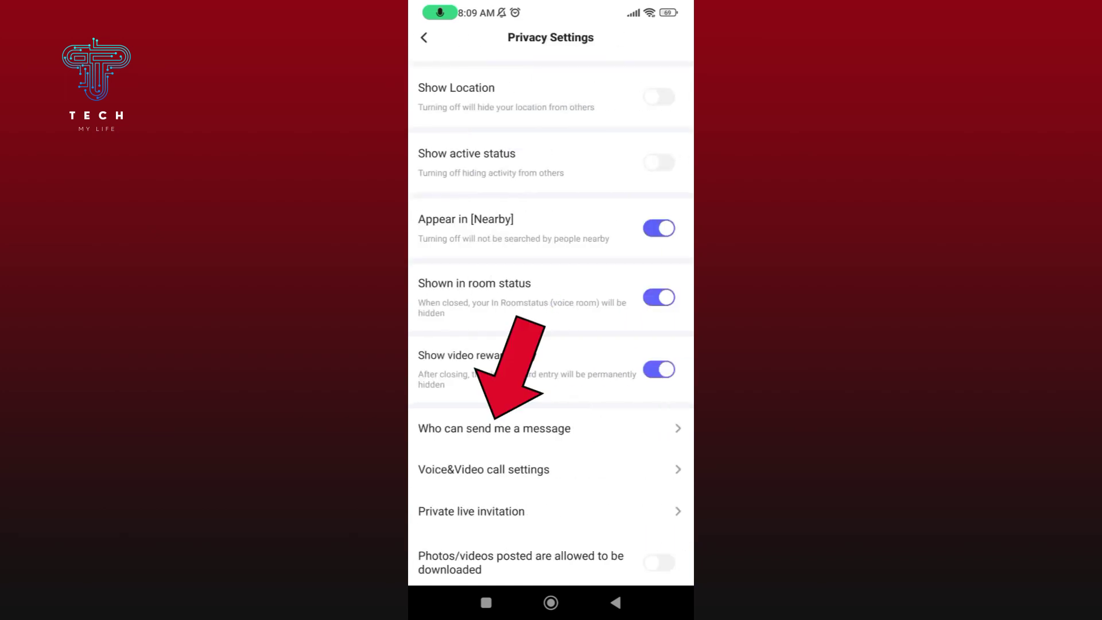
Set 'Who can send me a message' to 'Only for people who follow each other' and confirm
click(614, 430)
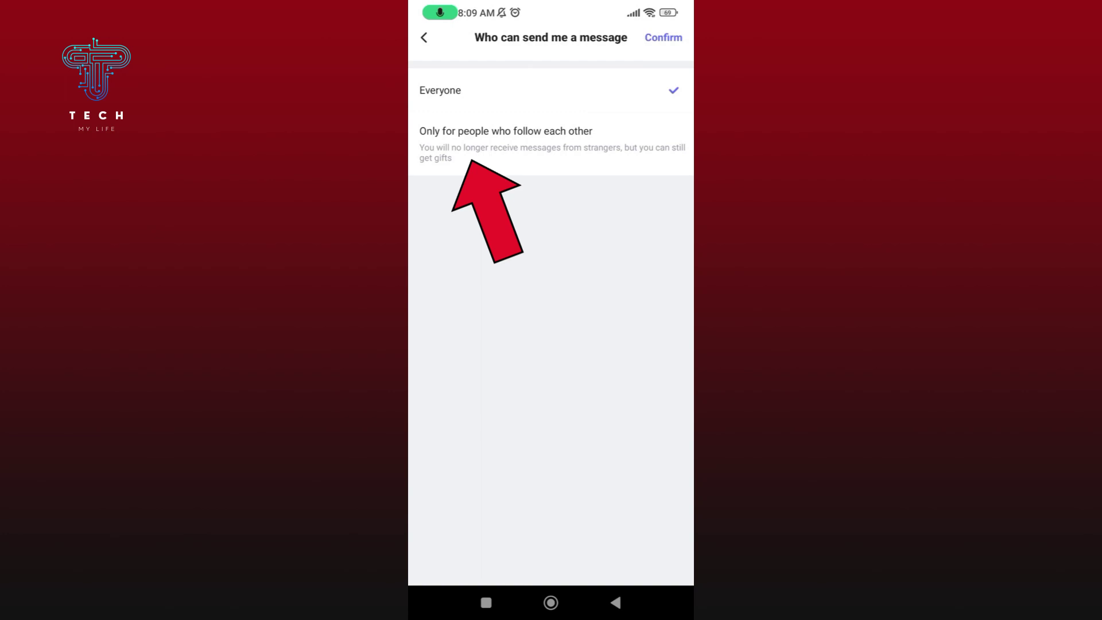
click(660, 132)
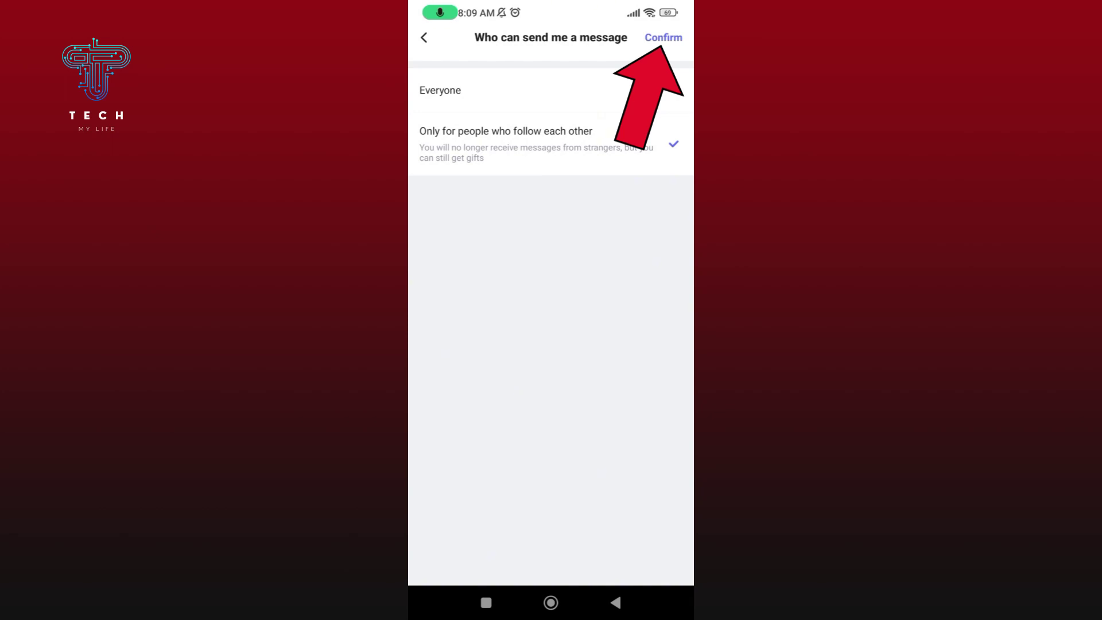
click(663, 37)
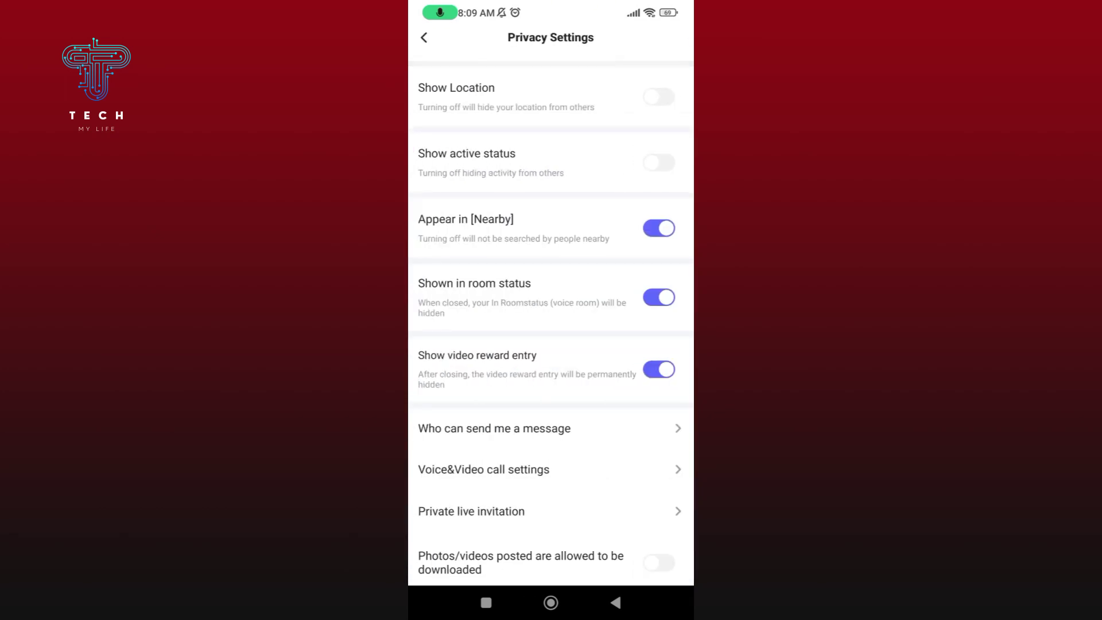